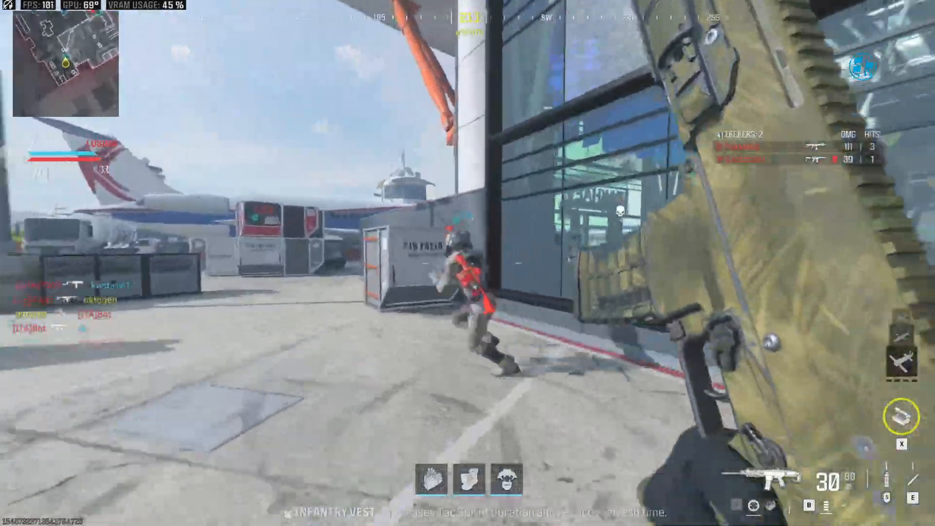
key("space")
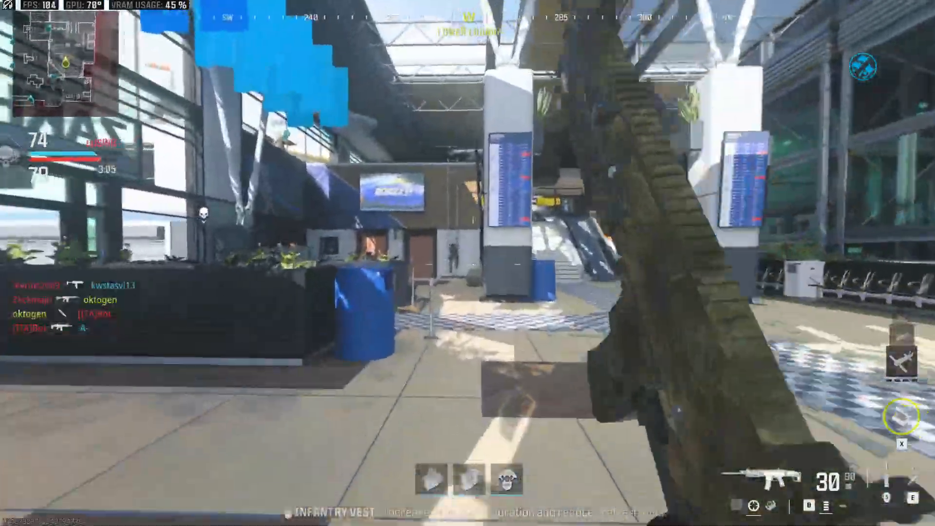
key("e")
key("e")
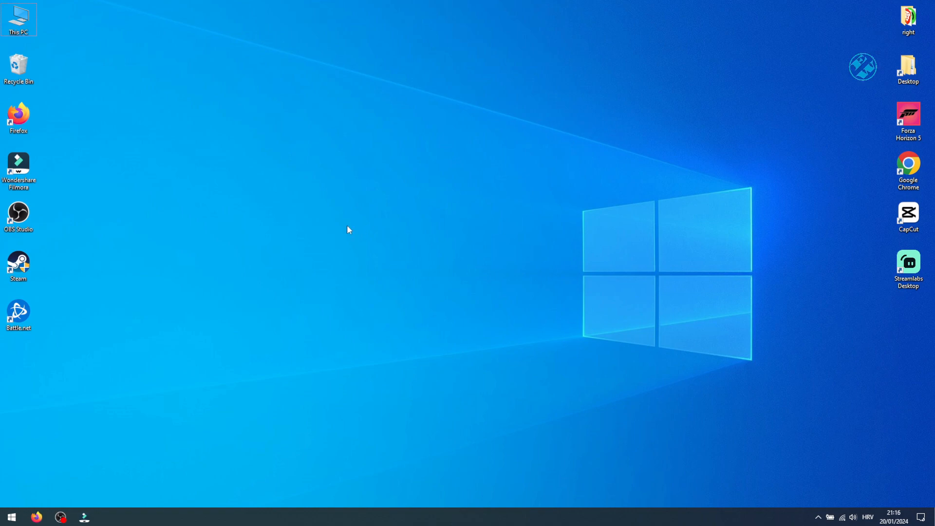
In NVIDIA Control Panel, set the global Shader Cache Size to Disabled, apply the change and close the window
right_click(433, 185)
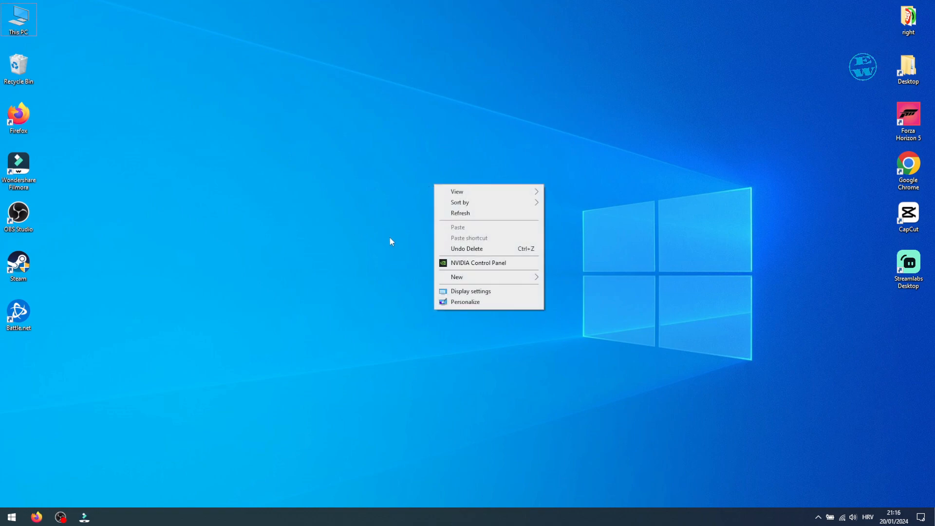
left_click(480, 263)
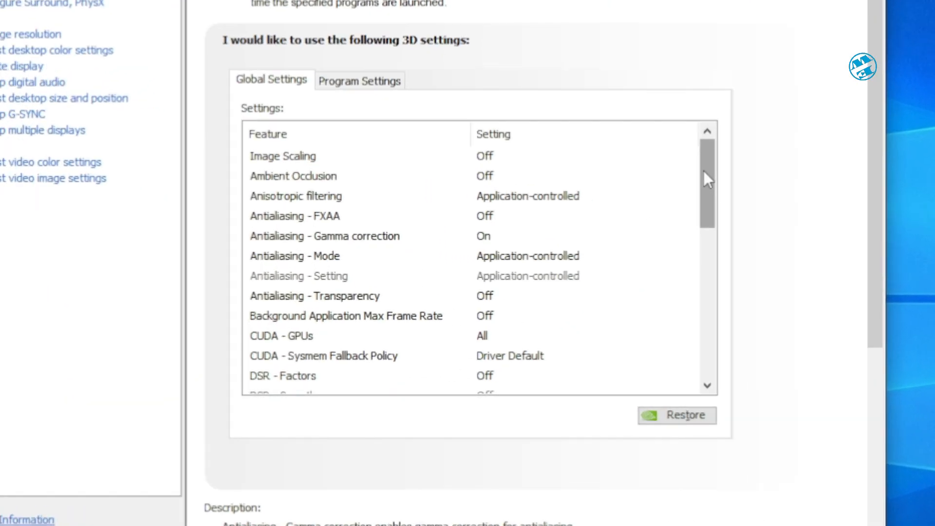
left_click_drag(706, 163, 717, 335)
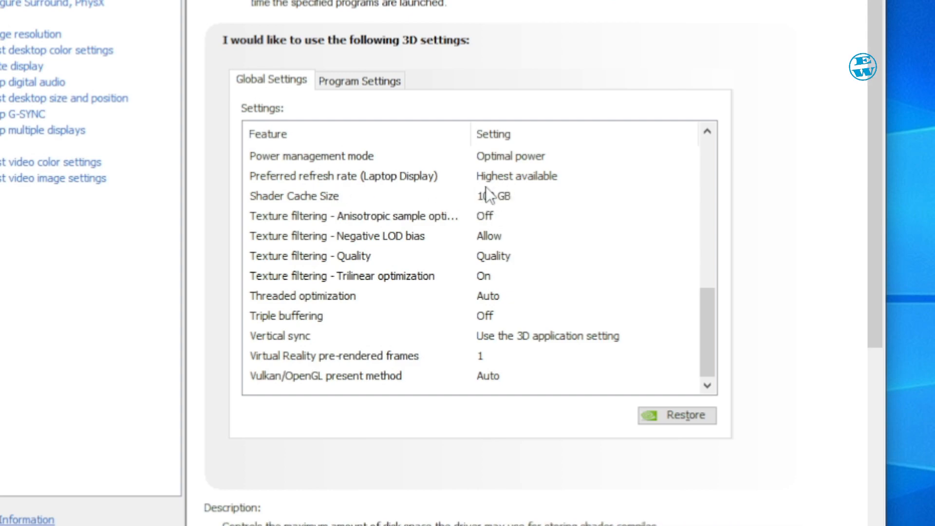
left_click(556, 196)
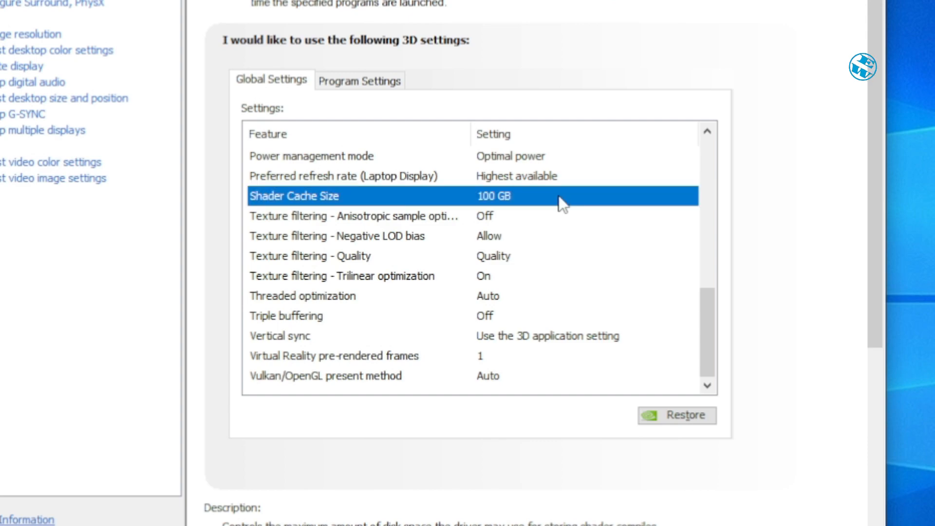
left_click(571, 196)
left_click(570, 195)
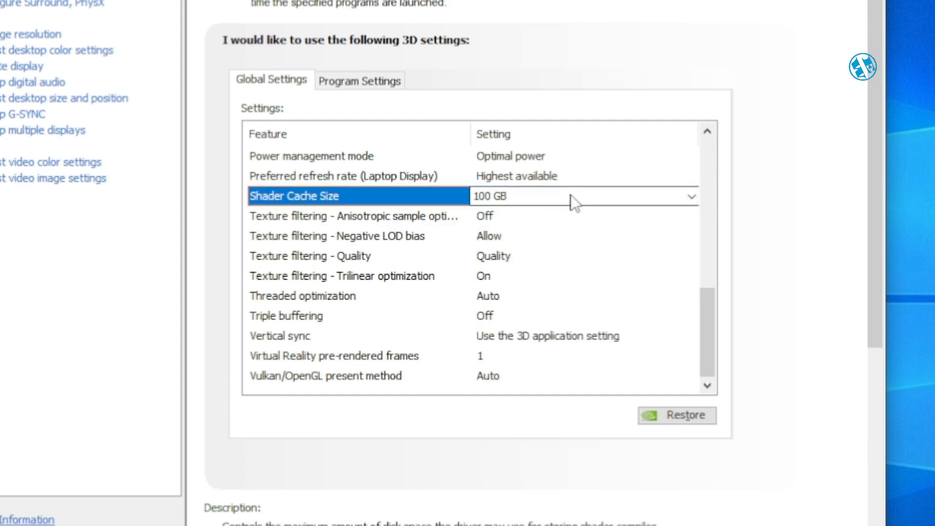
left_click(571, 196)
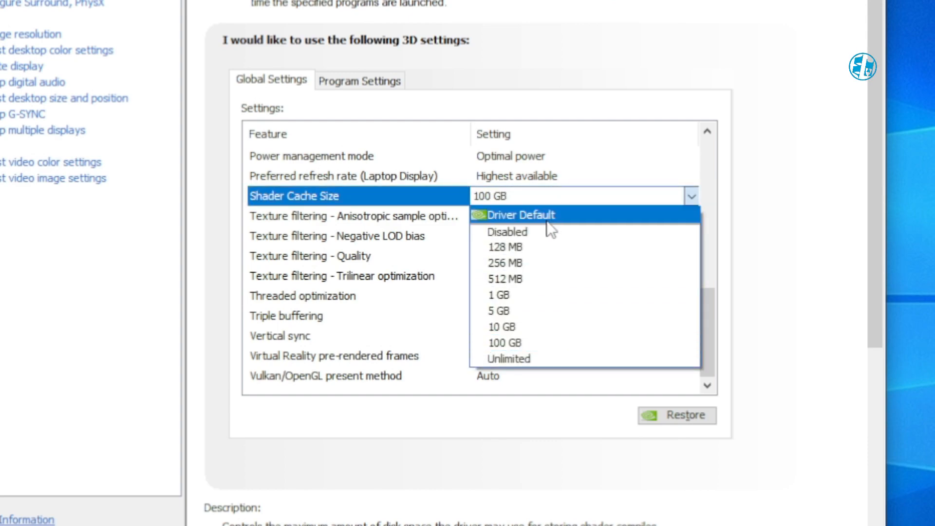
left_click(549, 232)
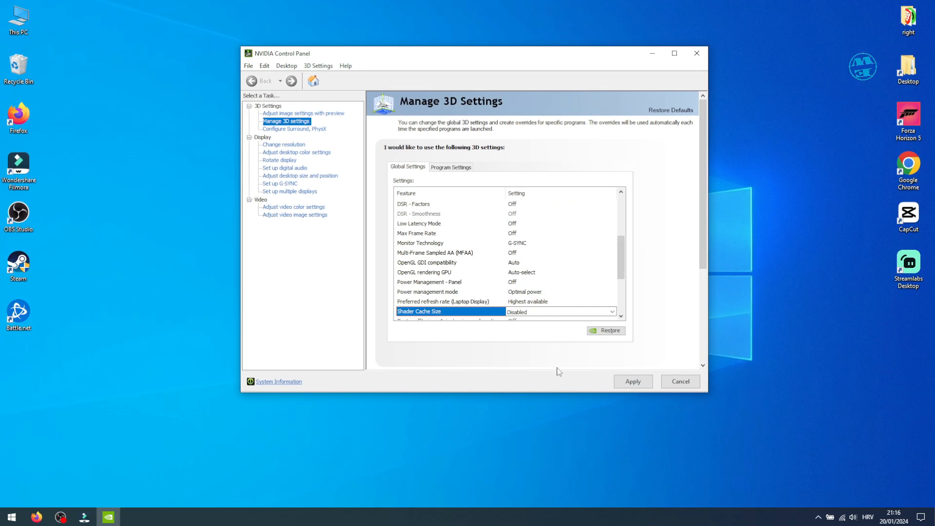
left_click(633, 381)
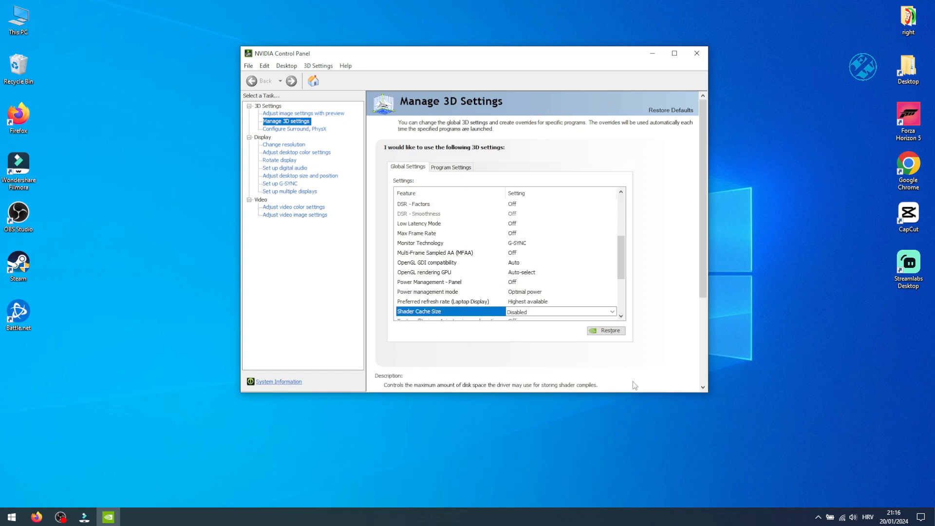
left_click(696, 53)
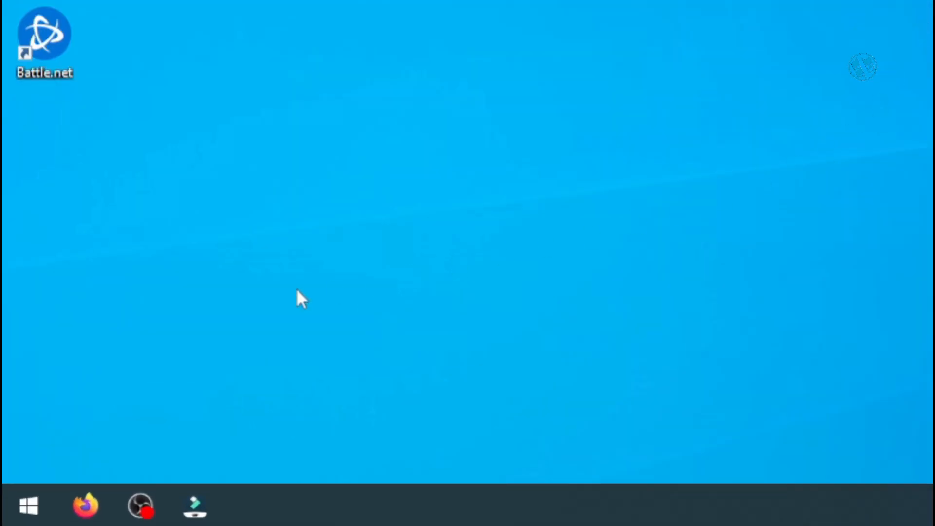
Open the local application data folder by running %localappdata%
right_click(5, 521)
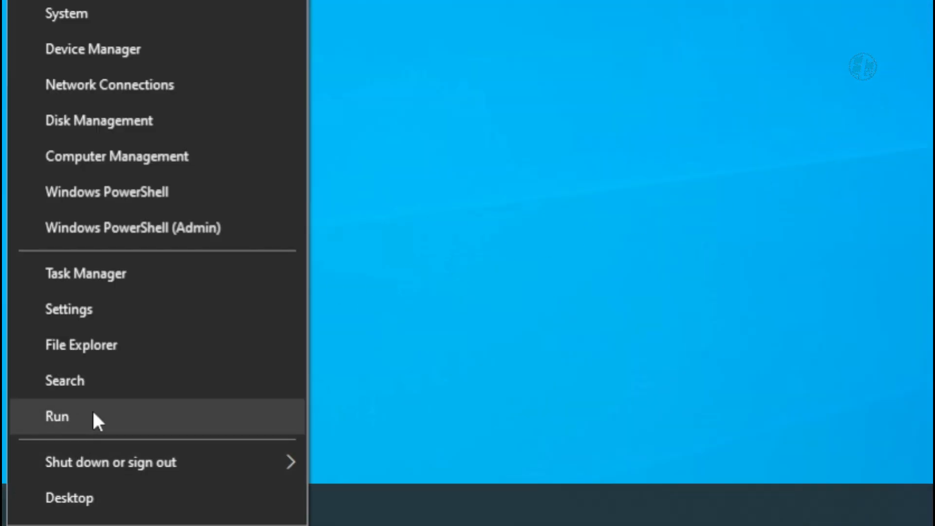
left_click(71, 415)
left_click(142, 365)
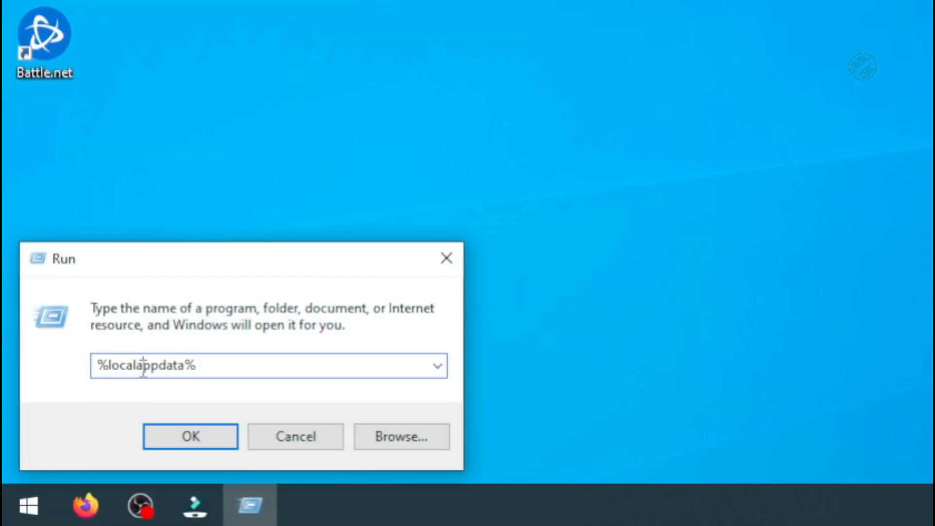
mouse_move(232, 361)
left_mouse_down()
mouse_move(65, 364)
mouse_move(222, 365)
left_mouse_up()
key("Return")
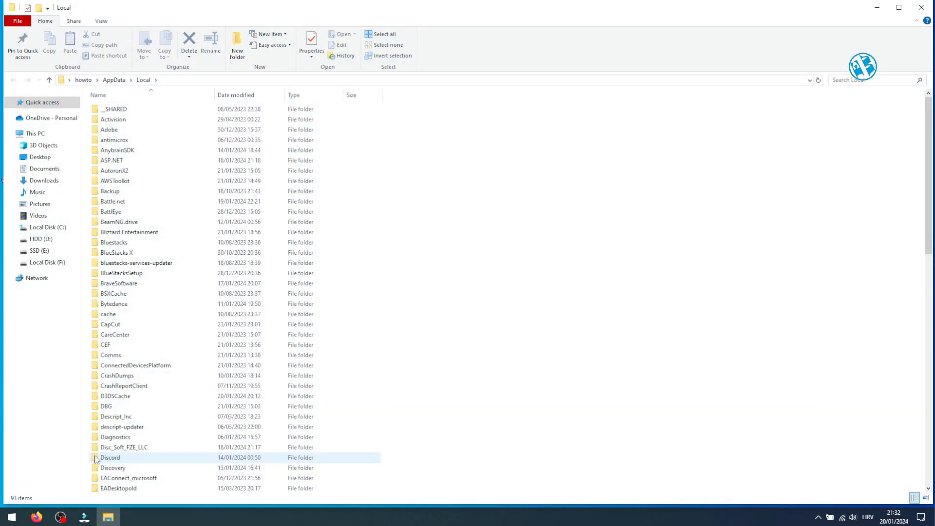
Open the GLCache folder inside the NVIDIA folder of the local application data
left_click(149, 368)
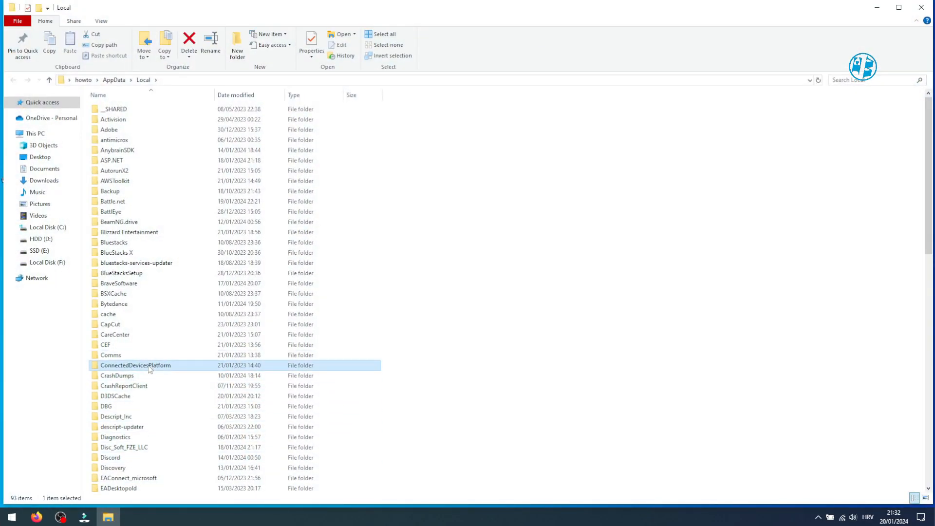
key("n")
scroll(160, 244, "up", 2)
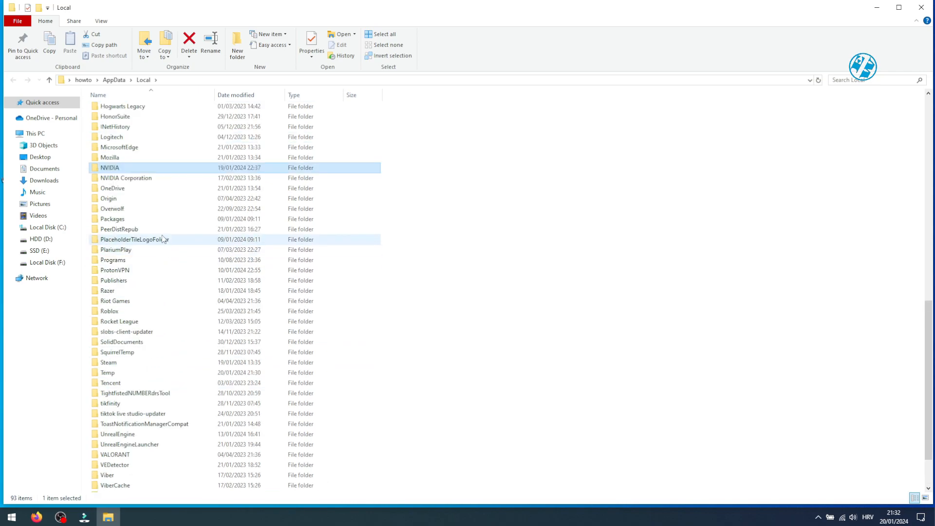
double_click(124, 169)
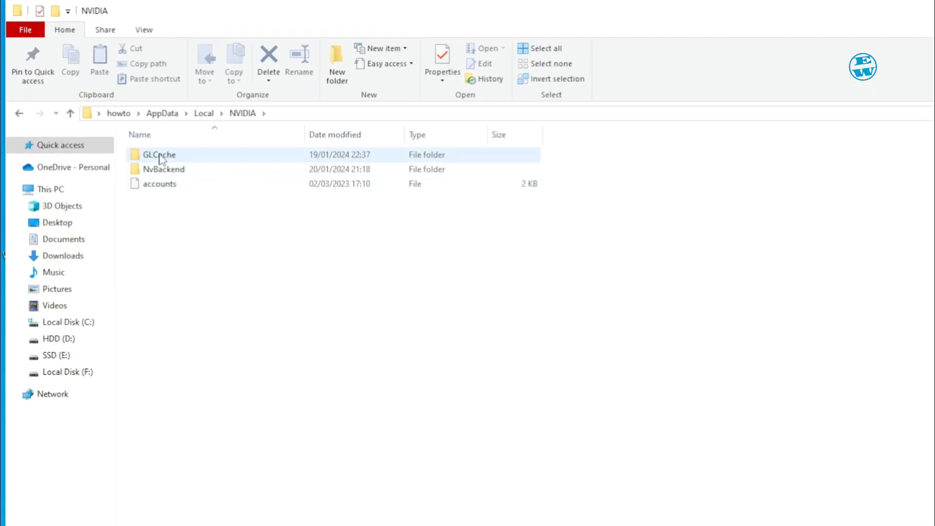
double_click(161, 155)
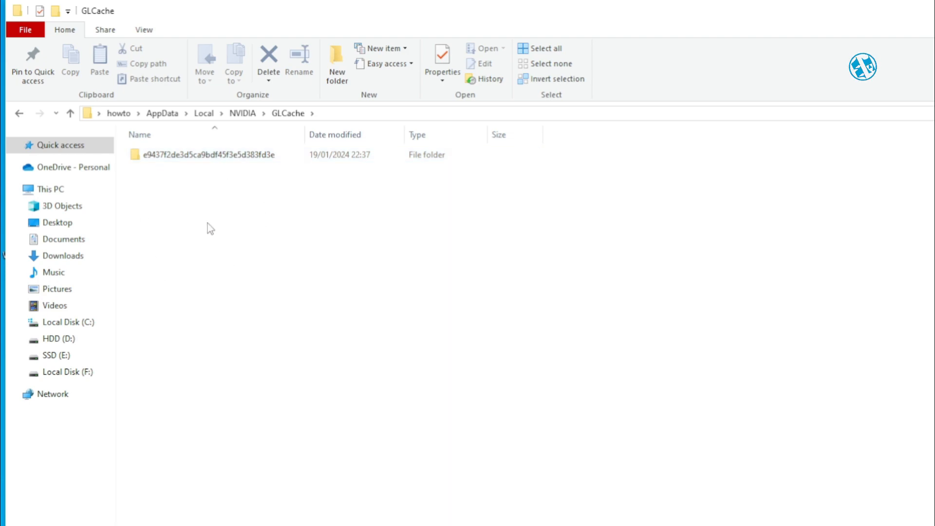
Delete the cache folder stored in GLCache
left_click(198, 157)
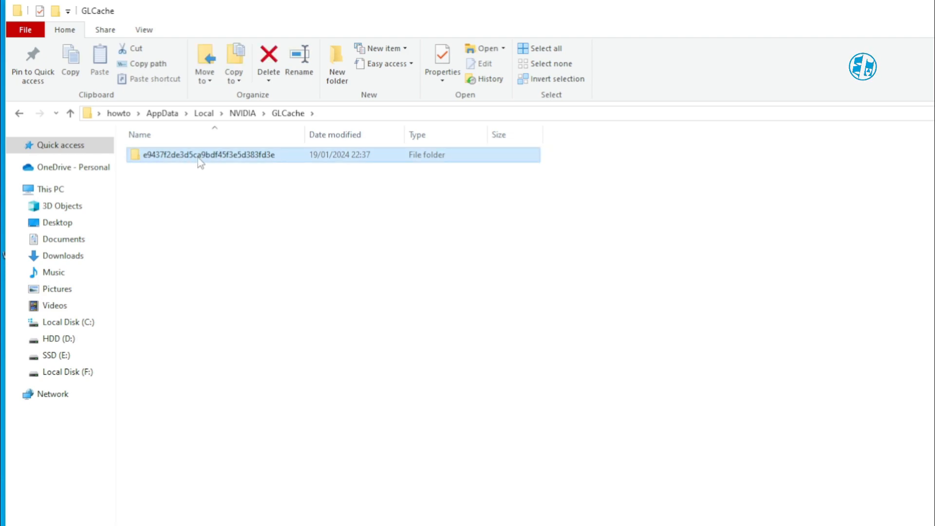
left_click(170, 215)
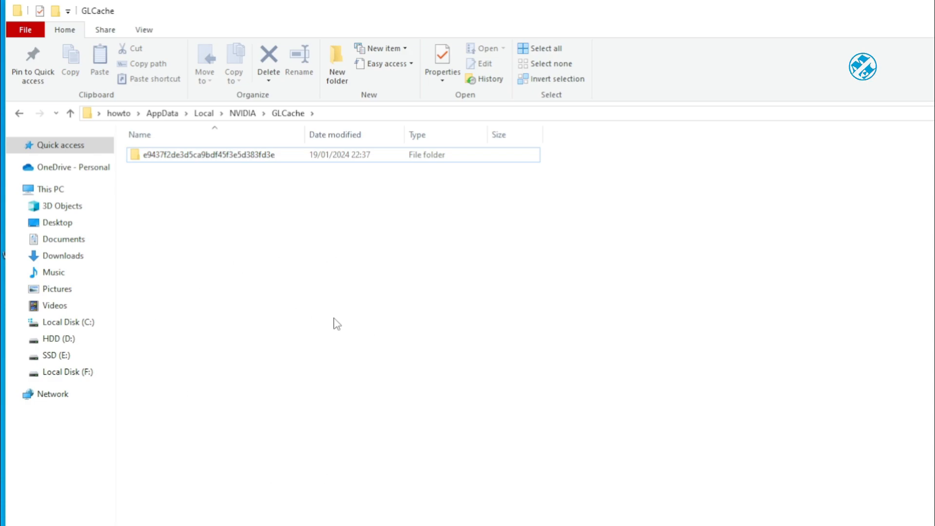
left_click_drag(363, 325, 186, 162)
right_click(195, 155)
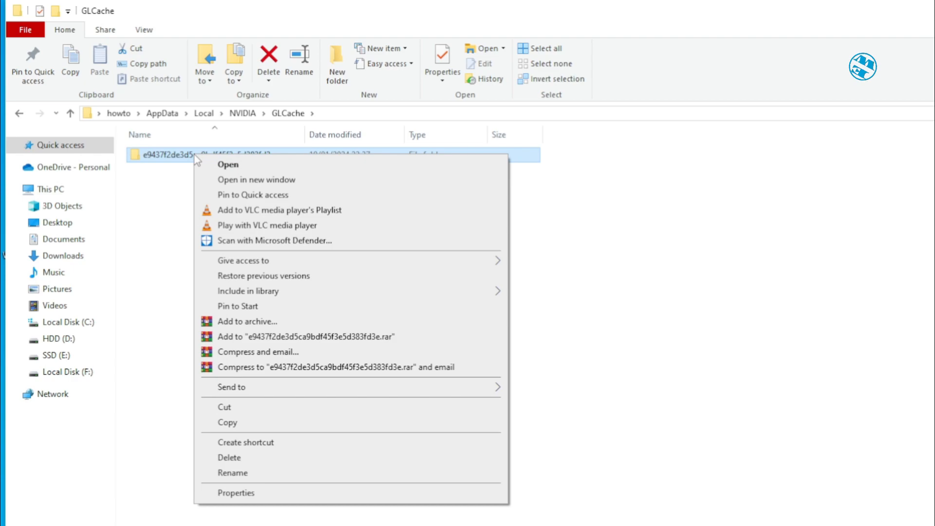
left_click(230, 457)
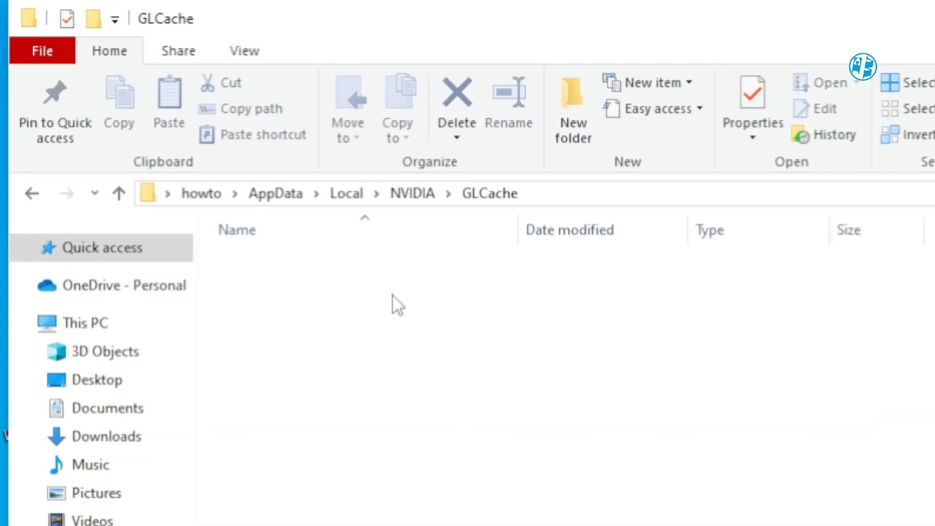
Go to the DXCache folder under AppData, LocalLow, NVIDIA, PerDriverVersion
left_click(285, 195)
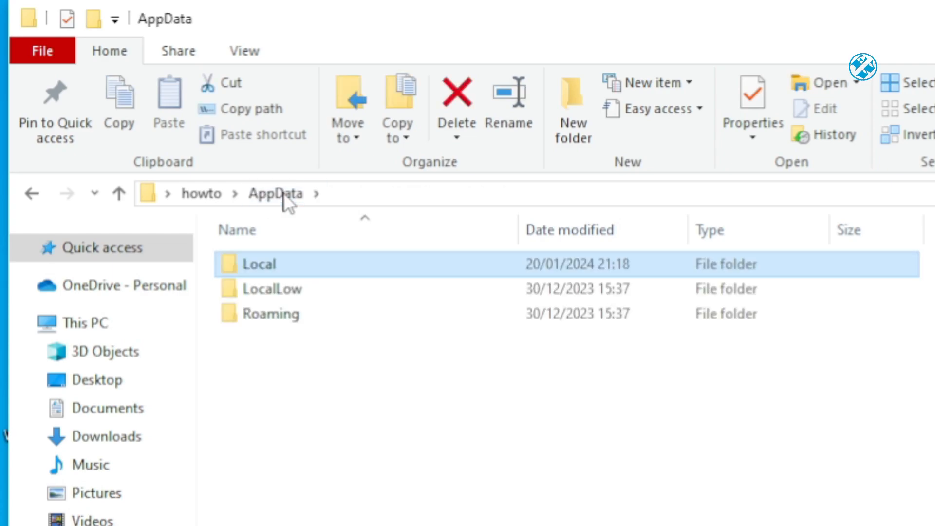
double_click(300, 299)
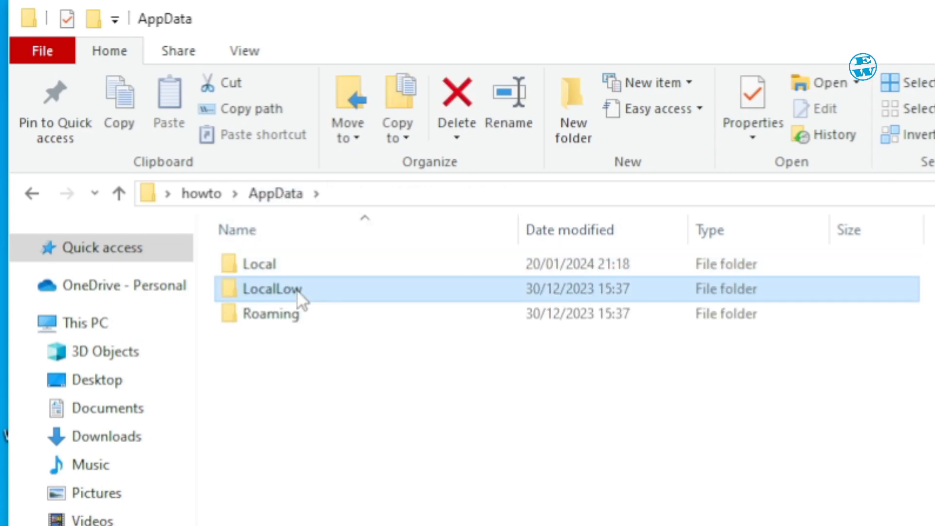
double_click(288, 372)
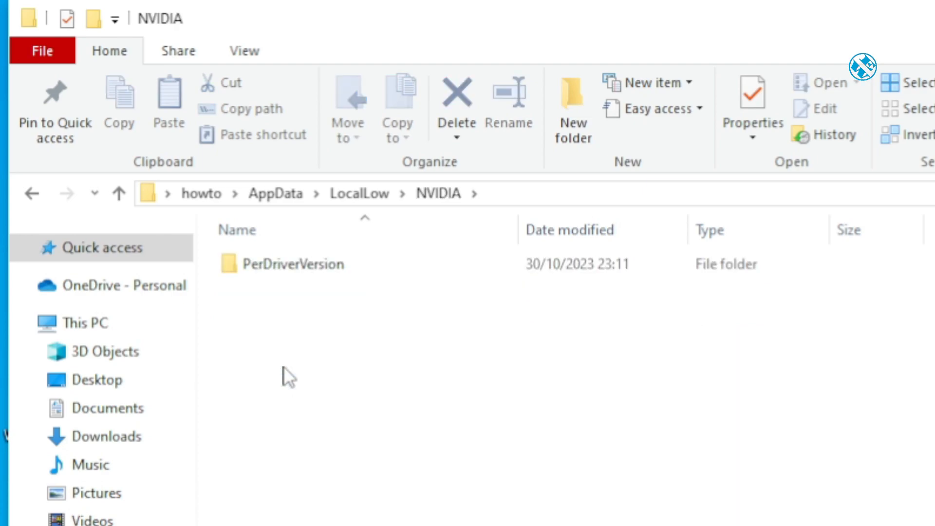
double_click(295, 268)
double_click(295, 270)
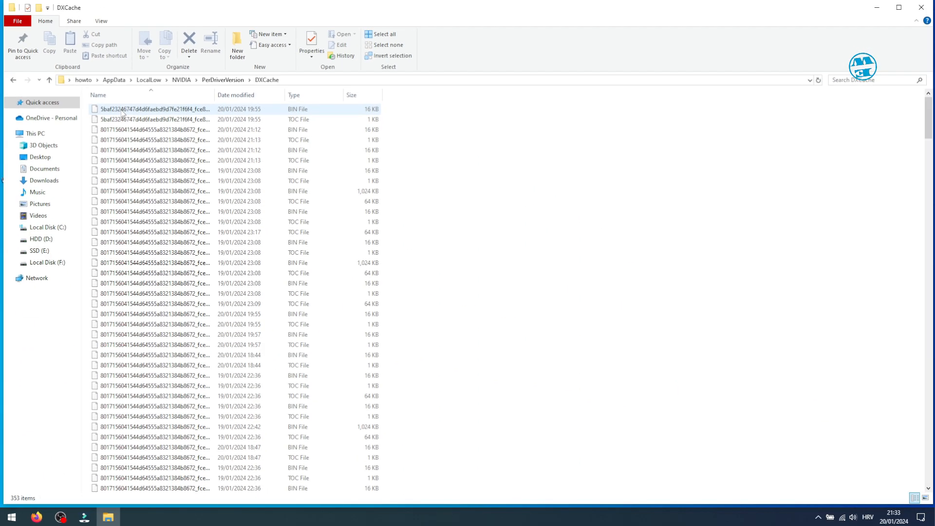
Delete all files in the DXCache folder and close the File Explorer window
scroll(288, 281, "down", 7)
scroll(287, 281, "up", 7)
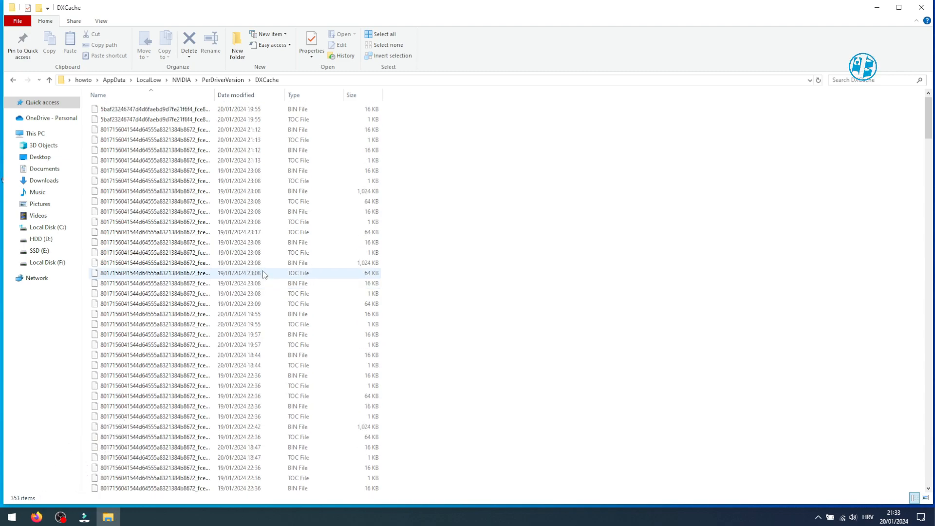
left_click_drag(457, 155, 204, 196)
scroll(207, 205, "up", 4)
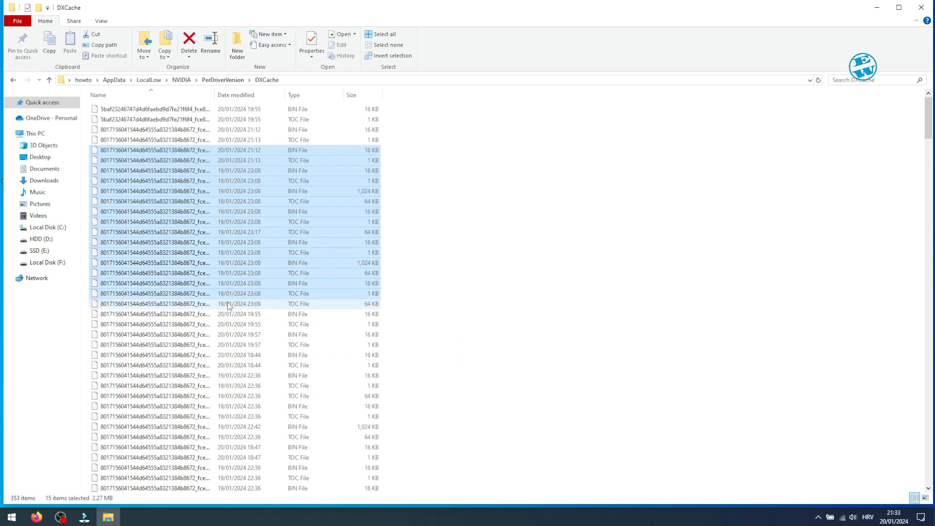
left_click(431, 211)
key("ctrl+a")
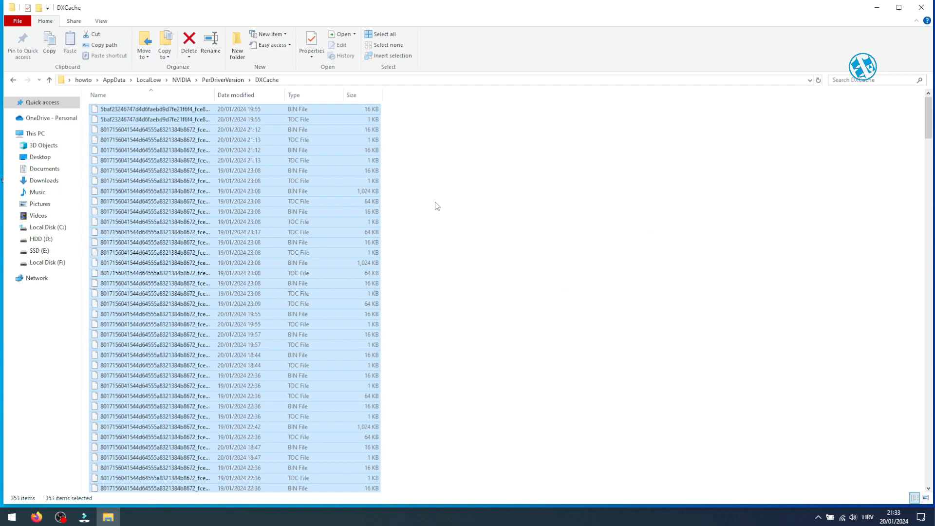
double_click(292, 210)
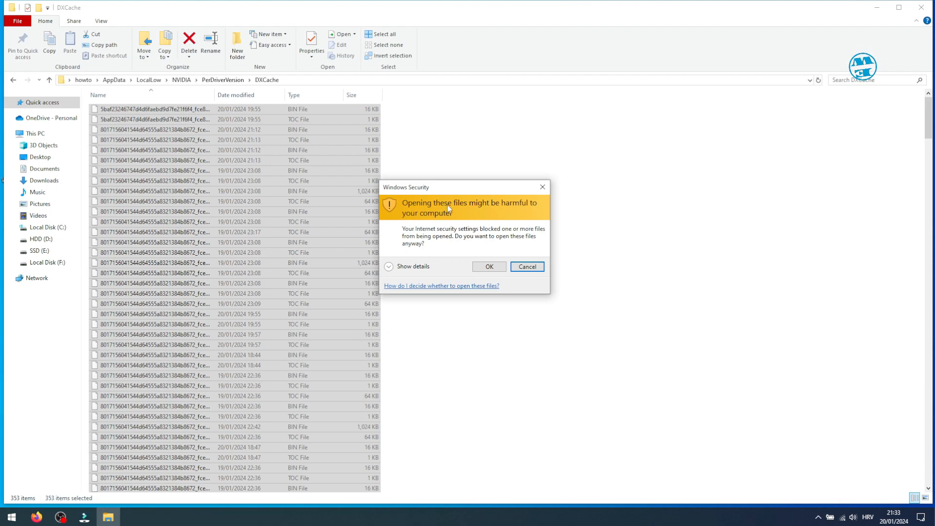
left_click(489, 266)
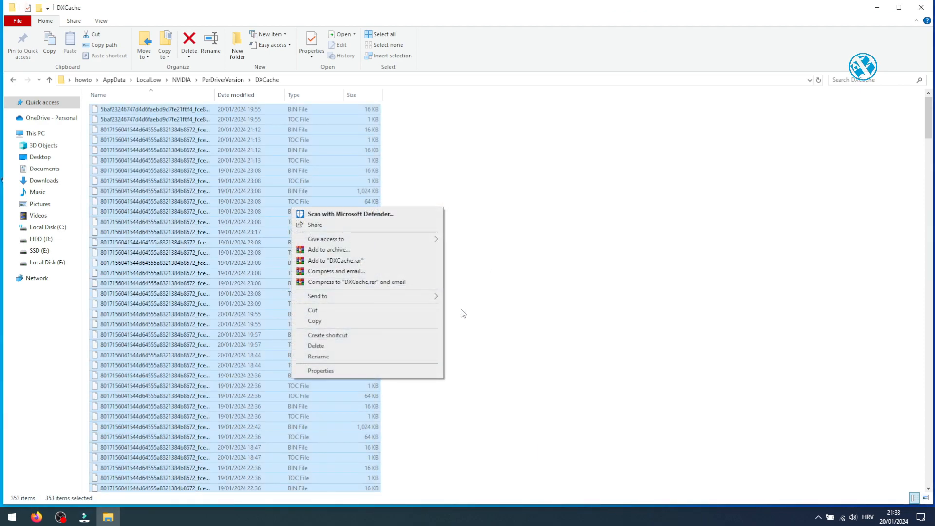
left_click(323, 349)
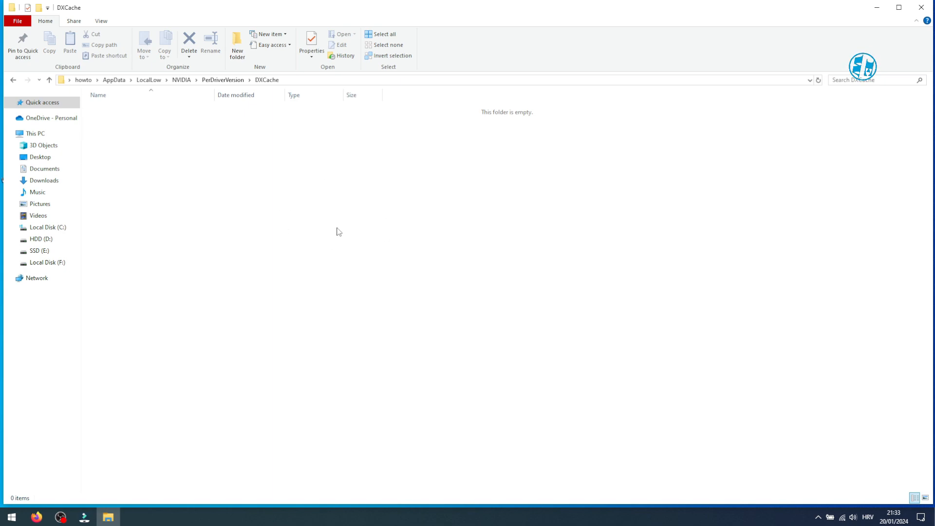
left_click(921, 7)
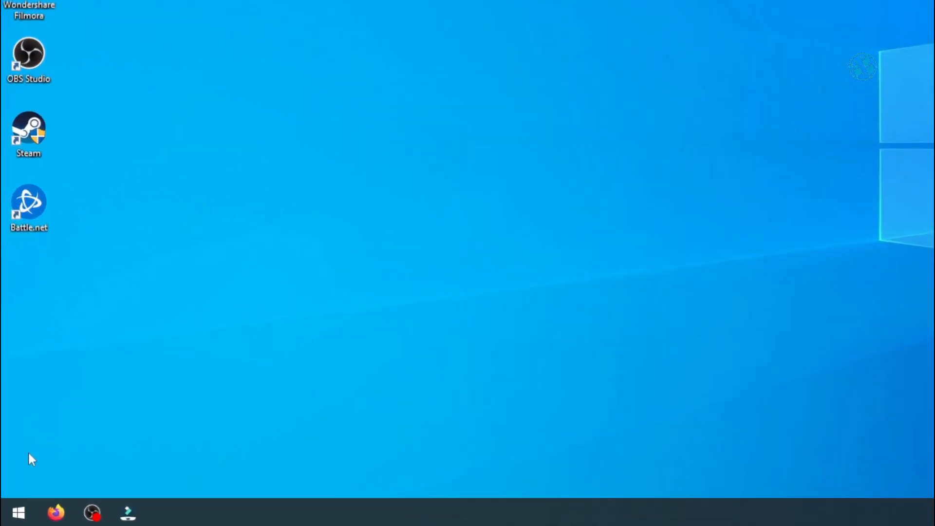
Search Windows for "disk" and launch Disk Cleanup
left_click(6, 521)
type("disk")
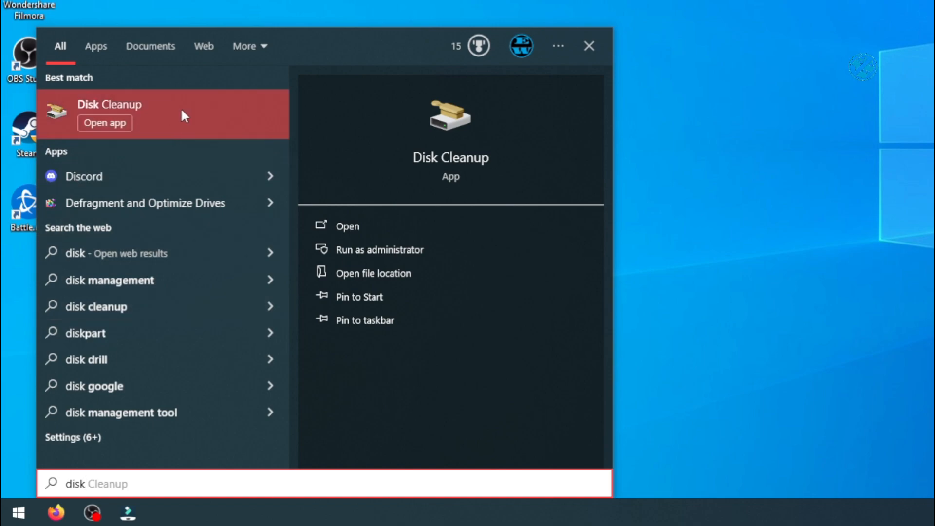
left_click(175, 118)
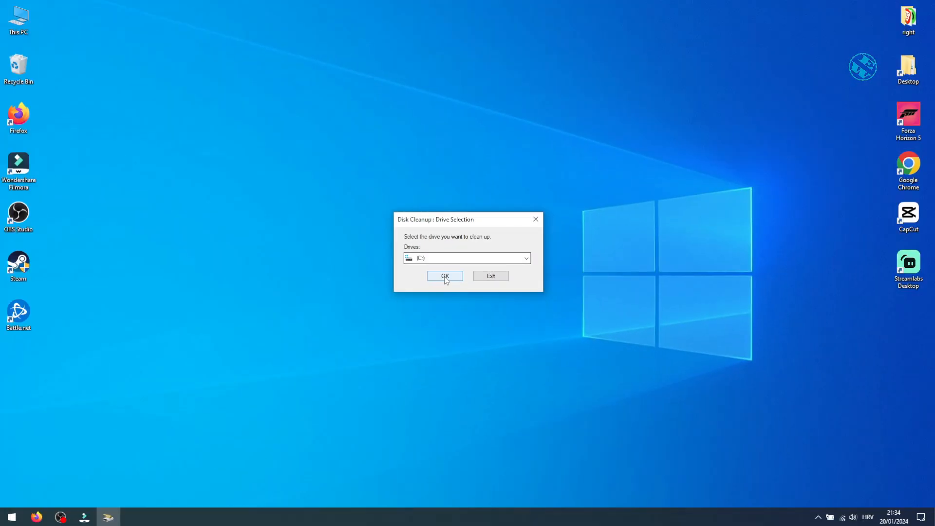
Scan drive C: in Disk Cleanup with system files included
left_click(445, 277)
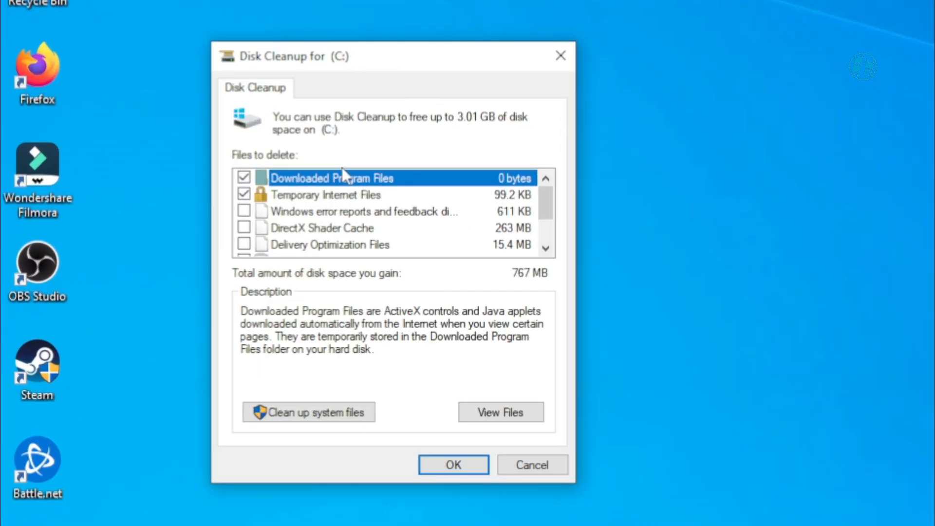
left_click(297, 419)
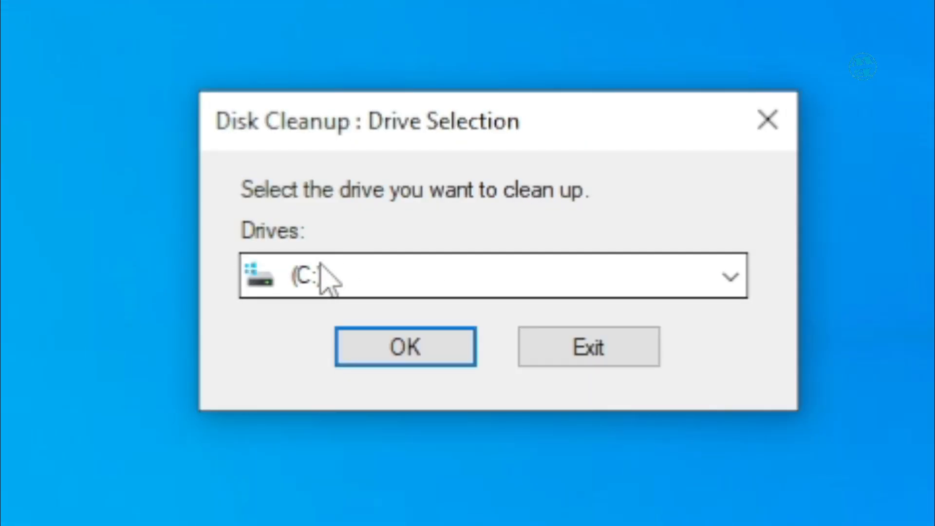
left_click(403, 349)
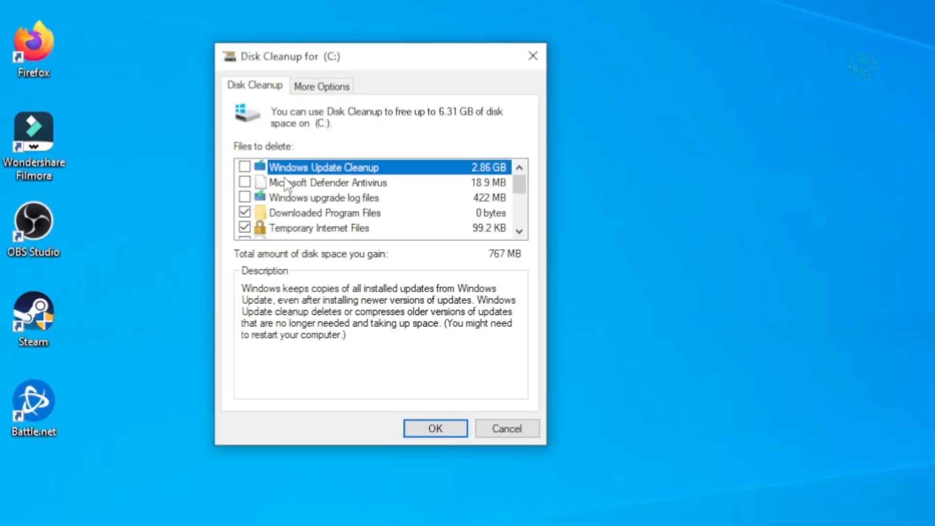
Leave only DirectX Shader Cache selected for cleanup on drive C: and permanently delete its files
left_click(244, 212)
scroll(246, 210, "down", 3)
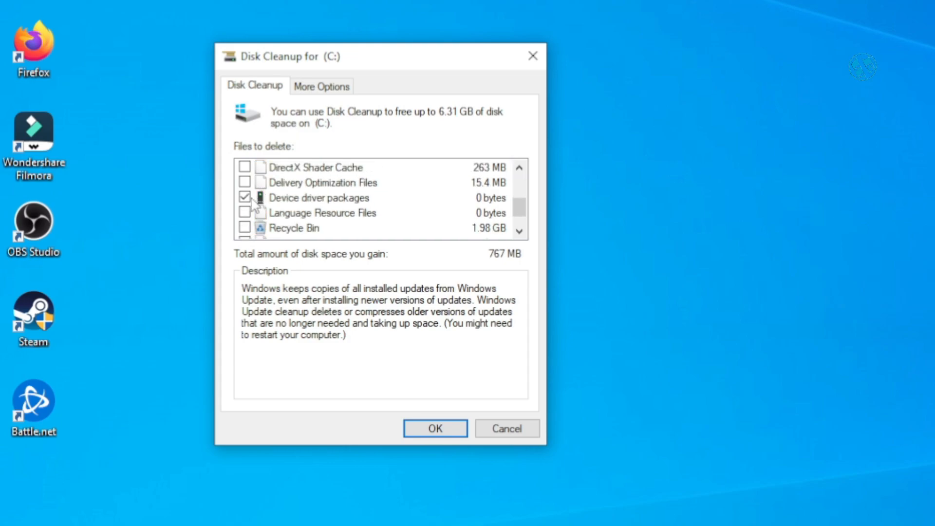
left_click(244, 167)
scroll(295, 190, "down", 1)
left_click(245, 228)
scroll(304, 214, "up", 3)
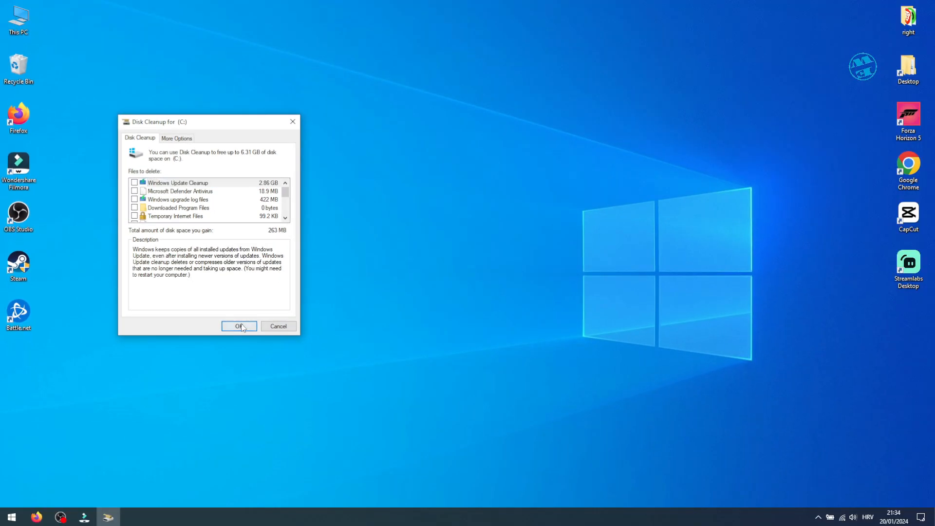
left_click(436, 428)
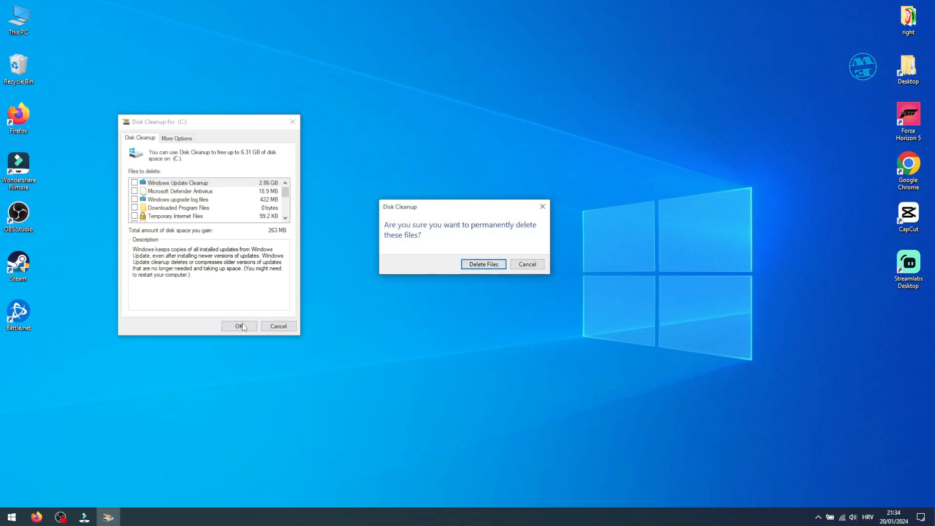
left_click(482, 264)
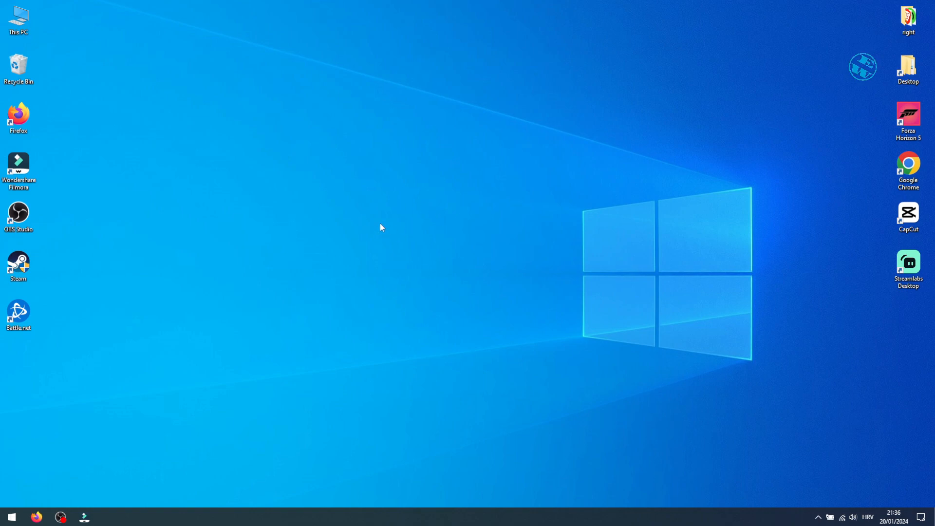
In the global 3D settings of NVIDIA Control Panel, set Shader Cache Size to 100 GB and close the window
right_click(376, 201)
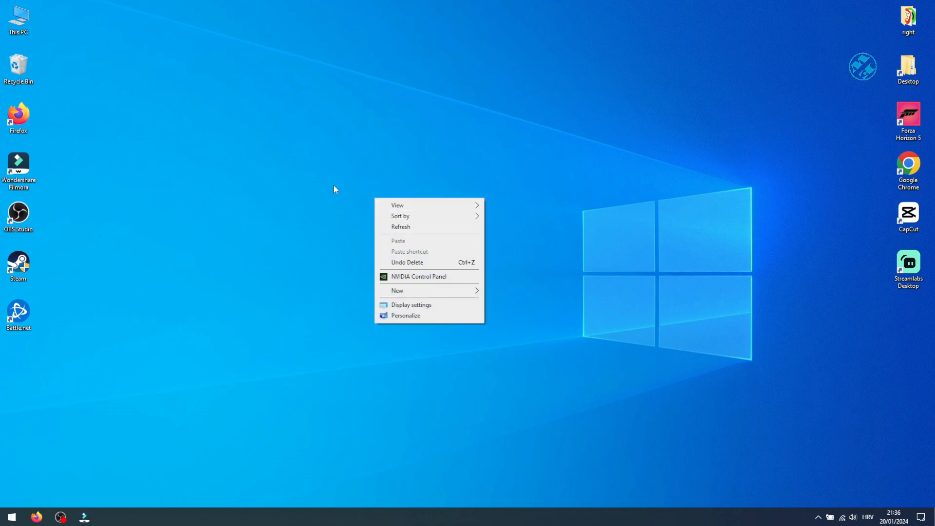
left_click(424, 277)
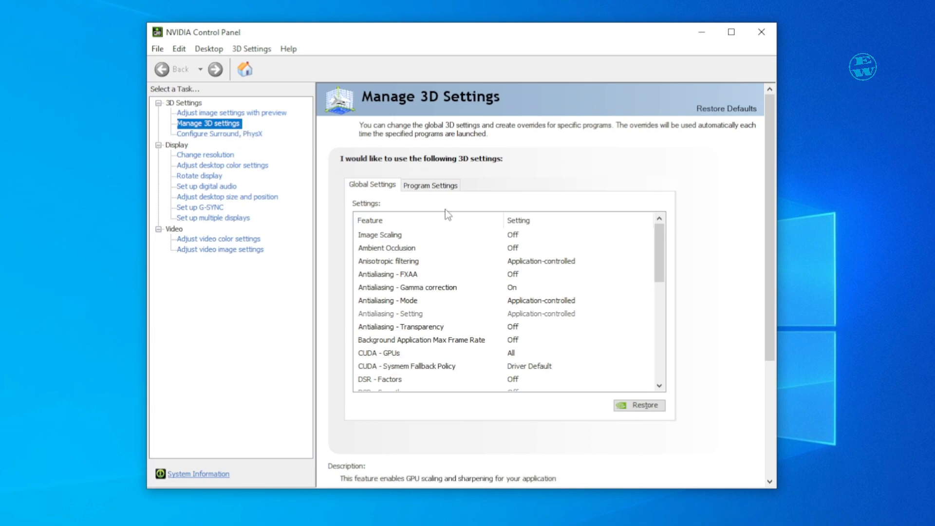
left_click_drag(655, 260, 672, 366)
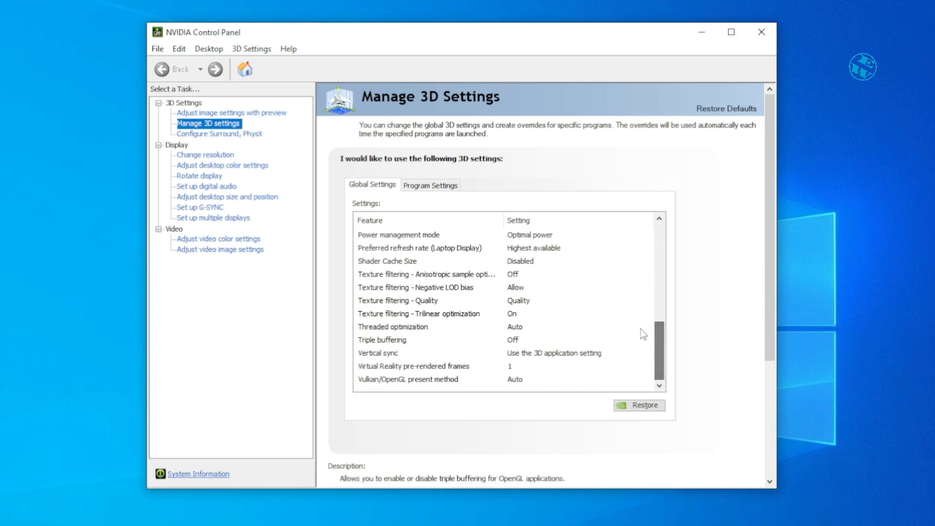
left_click(538, 263)
left_click(538, 263)
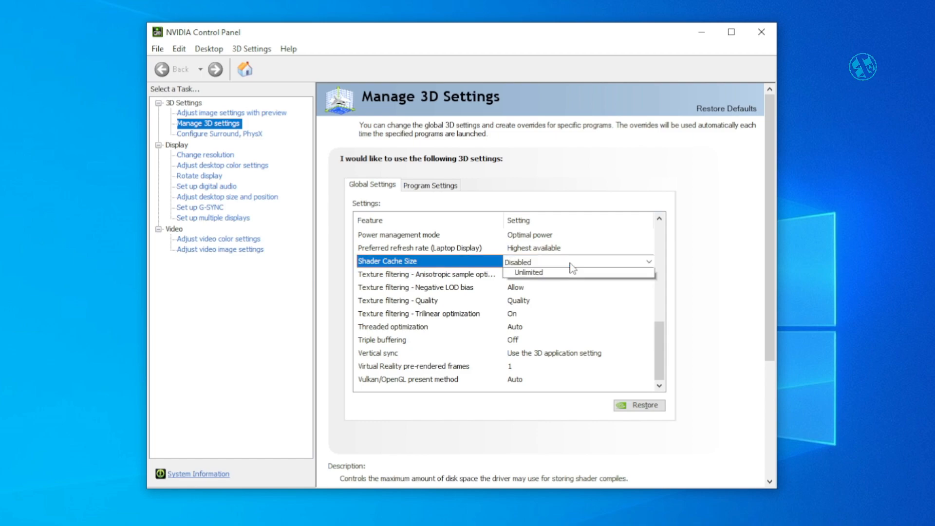
left_click(537, 263)
left_click(535, 360)
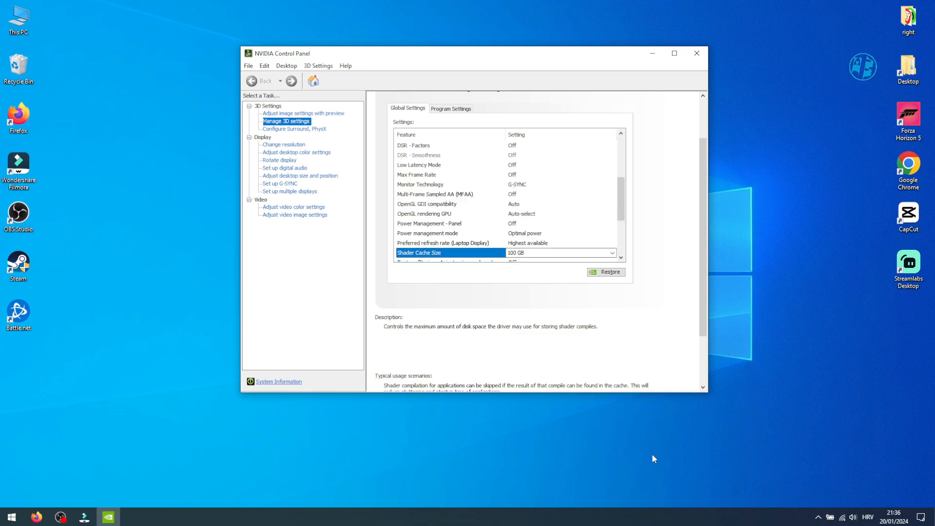
left_click(696, 53)
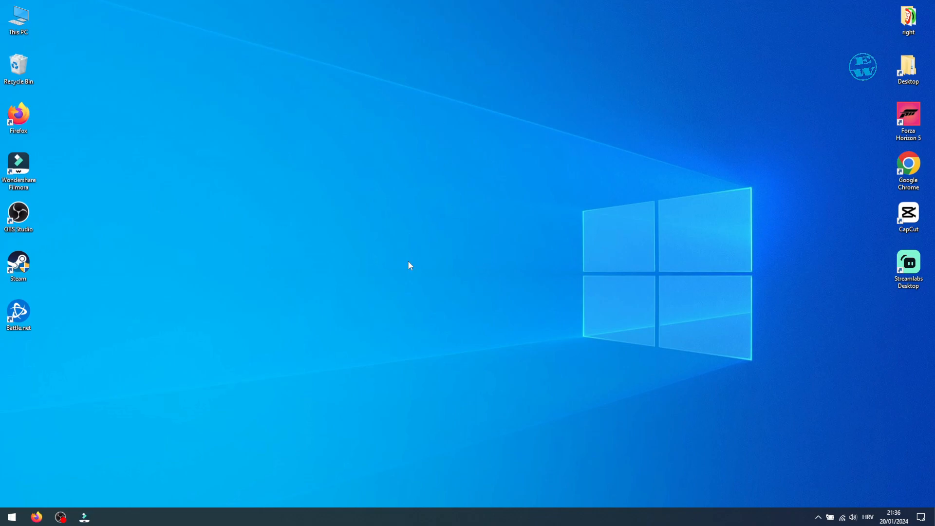